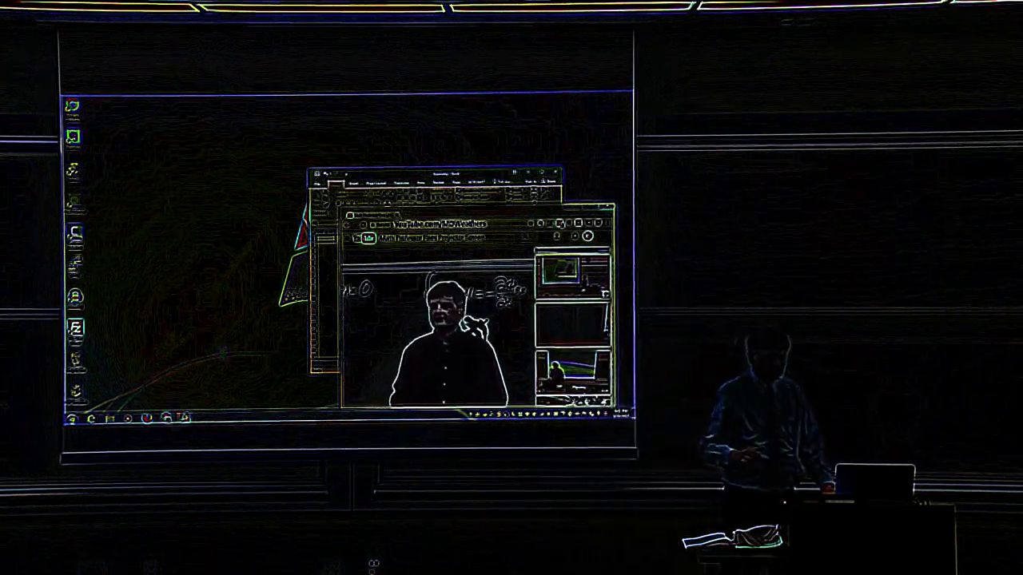
Step: Switch from the playing YouTube math lecture to the media player window
key(alt+Tab)
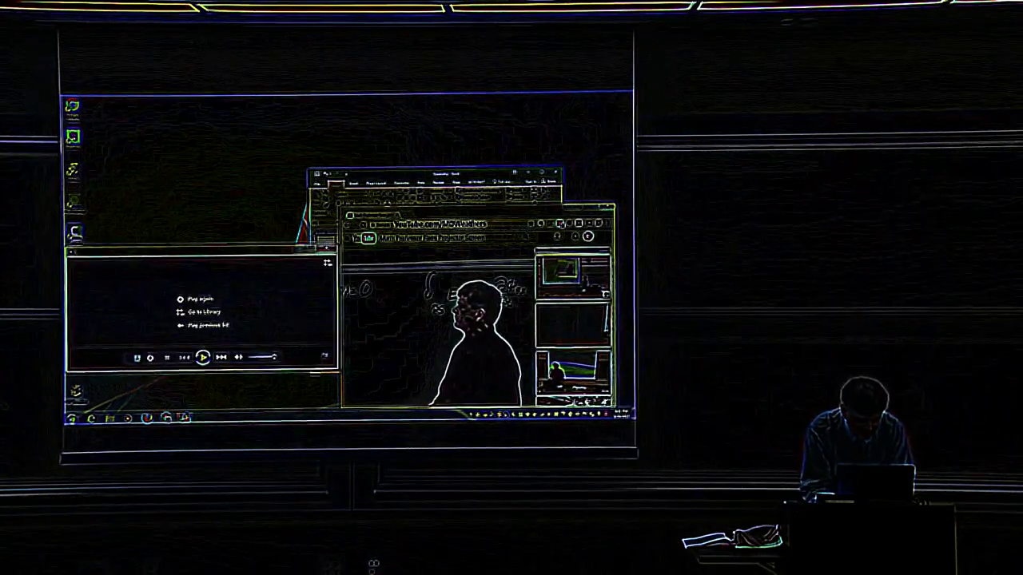
Step: Replay the short clip in Windows Media Player
key(space)
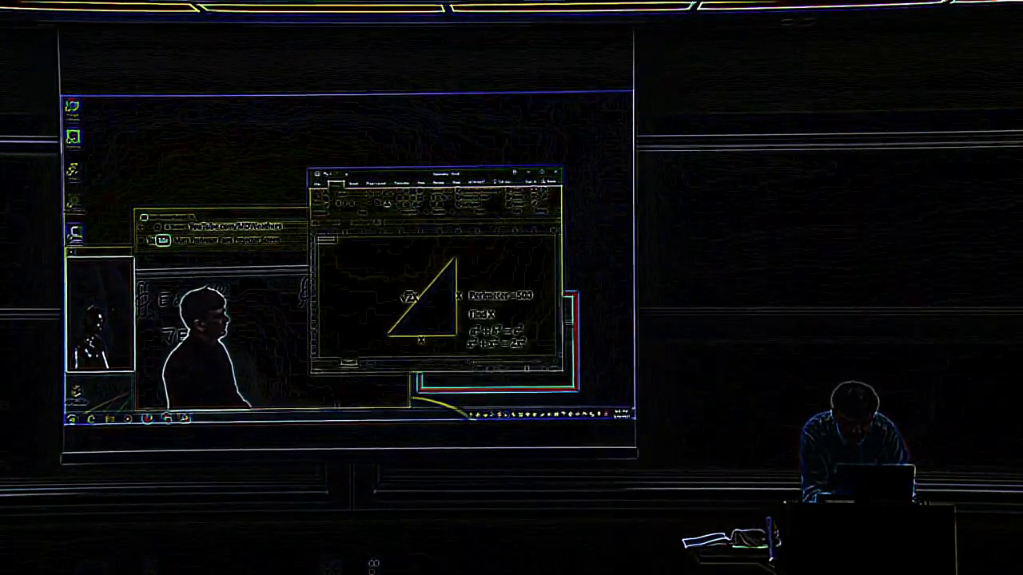
Step: Drag the triangle-perimeter spreadsheet window further over the lecture video
drag(431, 173, 499, 203)
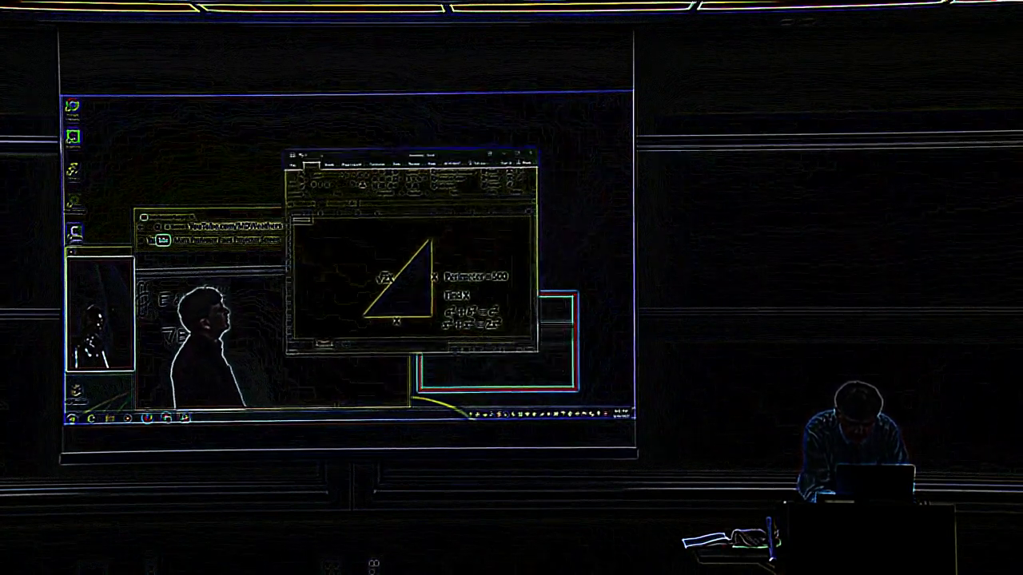